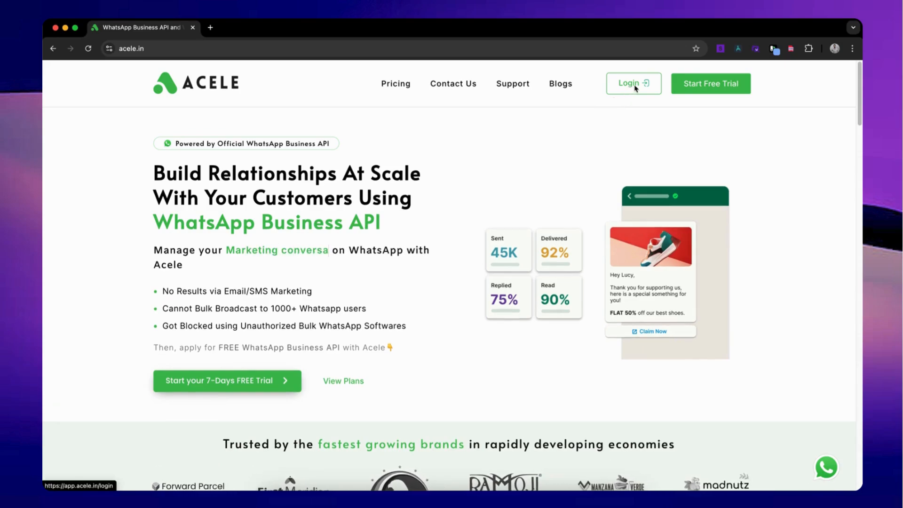
Log in to the Acele dashboard and start a new bot reply flow for the Cypder Solutions bot.
left_click(635, 87)
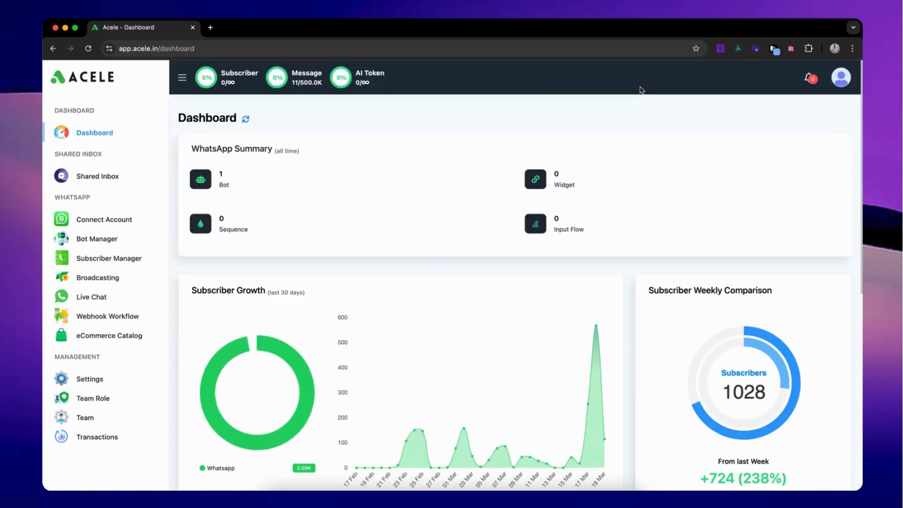
left_click(100, 239)
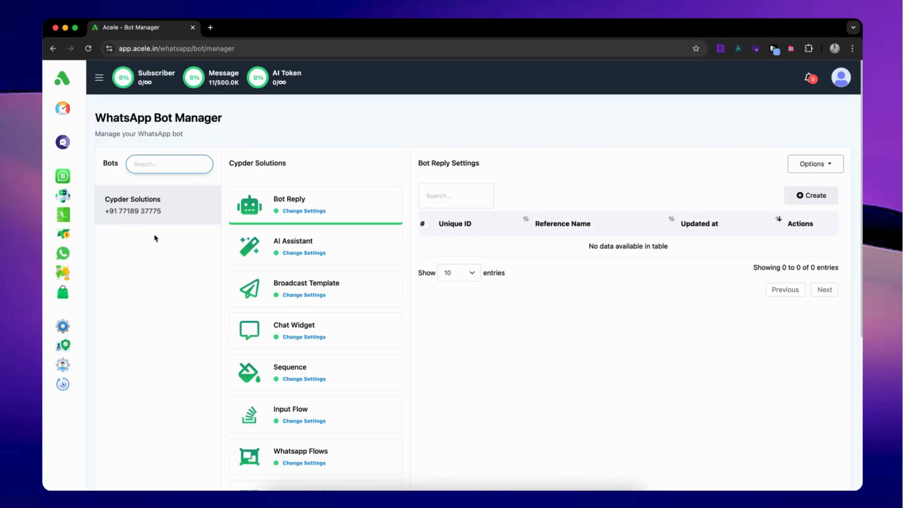
left_click(275, 215)
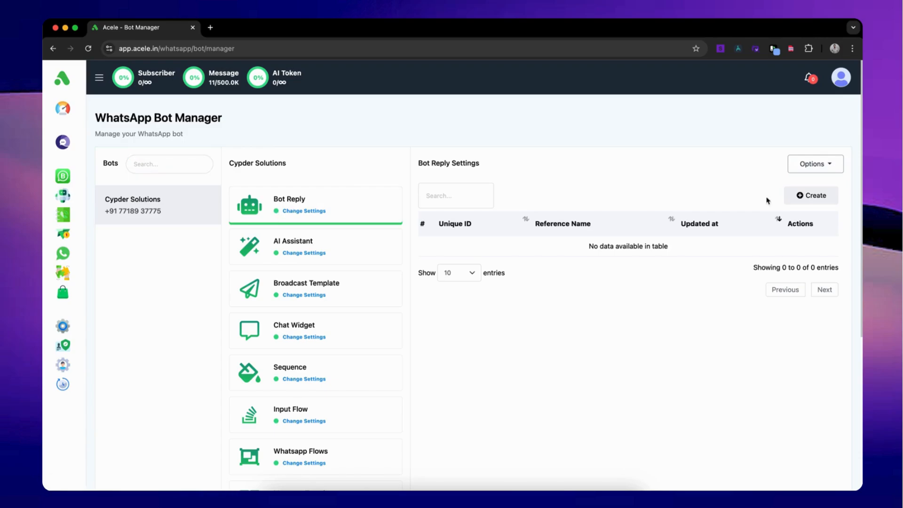
left_click(825, 200)
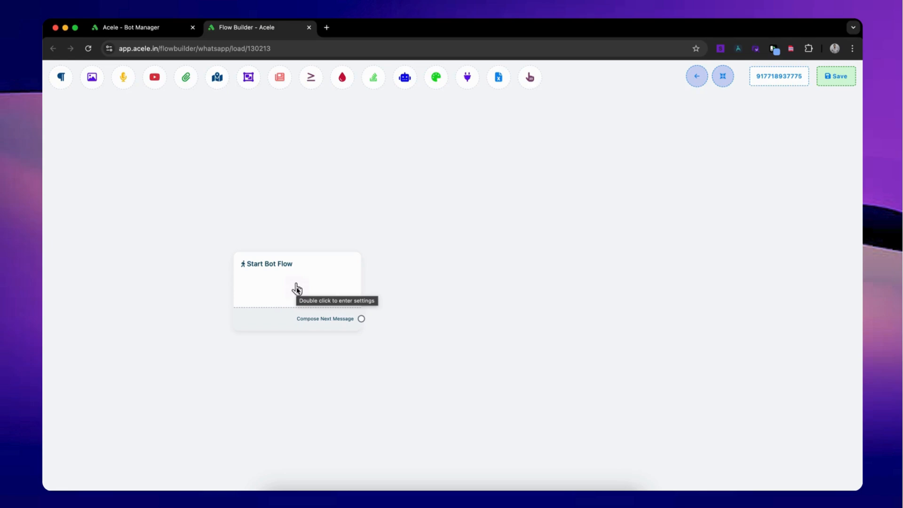
Open the Start Bot Flow block's settings and title the flow "Bot 1".
left_click(296, 289)
double_click(296, 289)
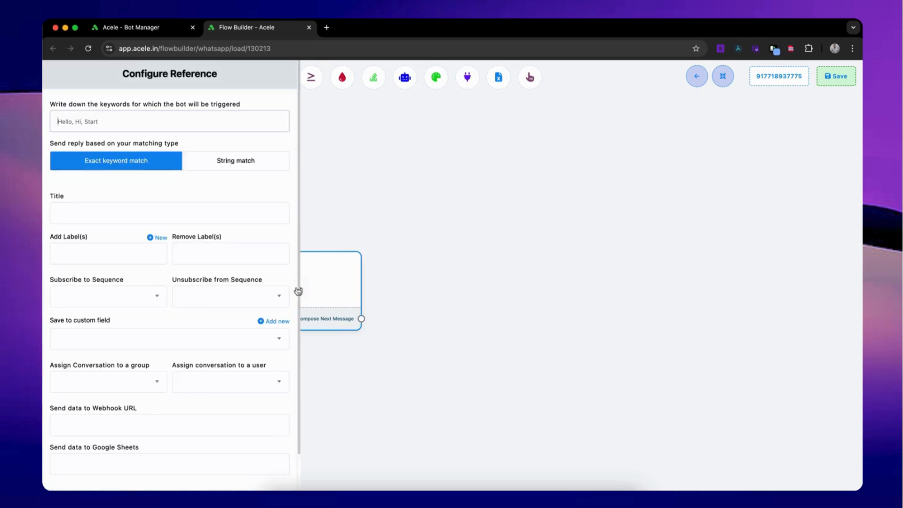
left_click(179, 219)
left_click_drag(79, 195, 50, 195)
left_click(76, 210)
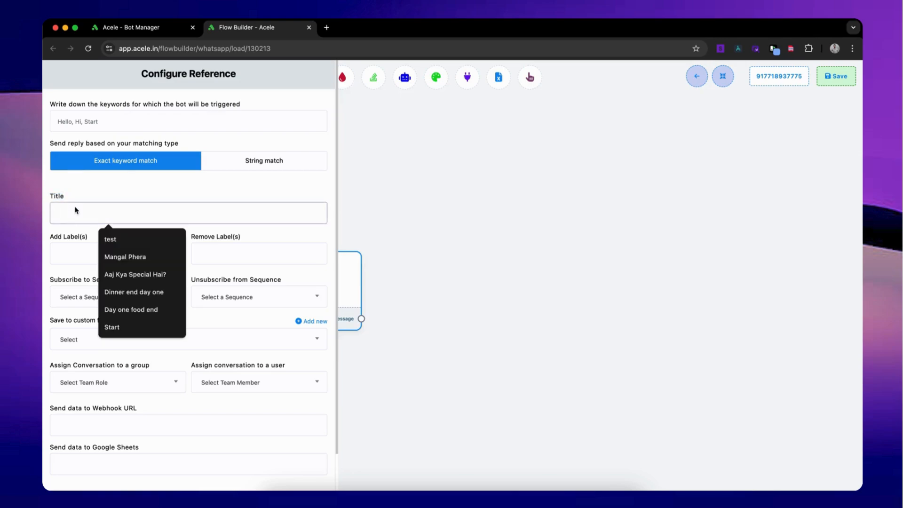
type("Bot 1")
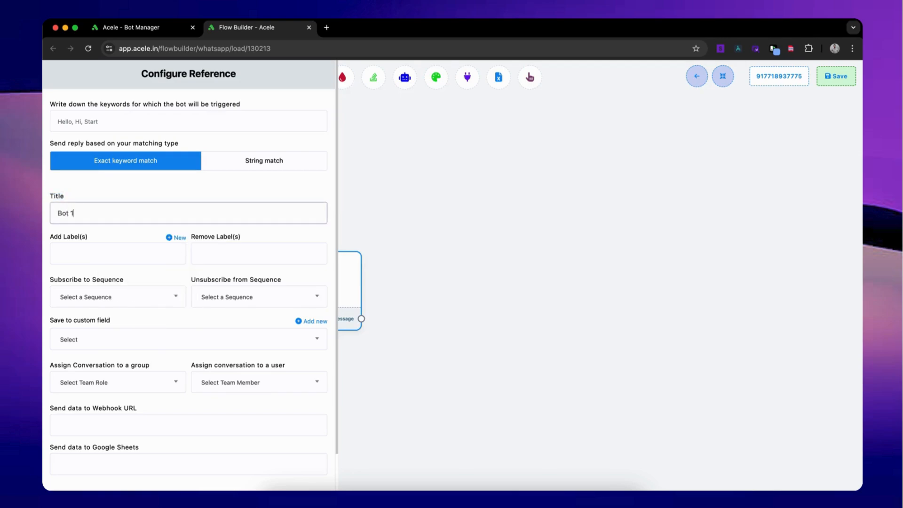
Set the bot's trigger keywords to "Hello, hey, hi, start" and save the start block's settings.
left_click(179, 123)
type("H")
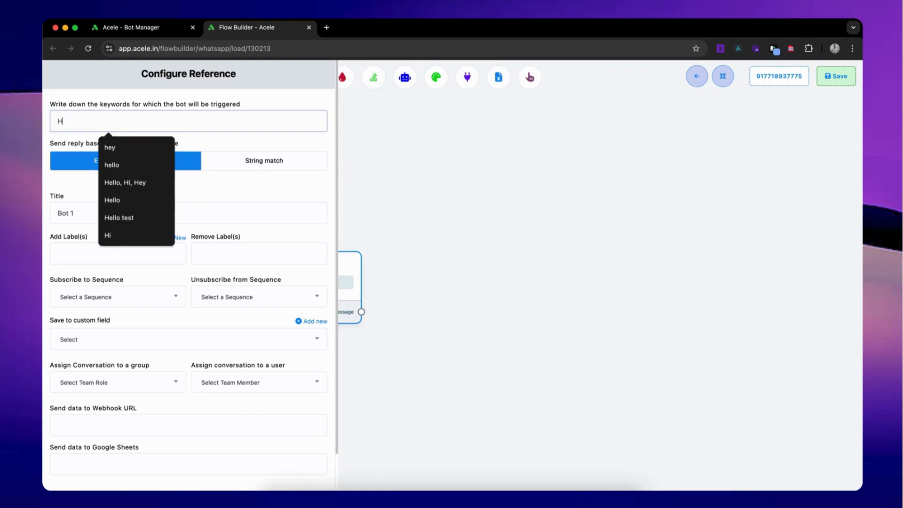
type("ello, hey, hi, start")
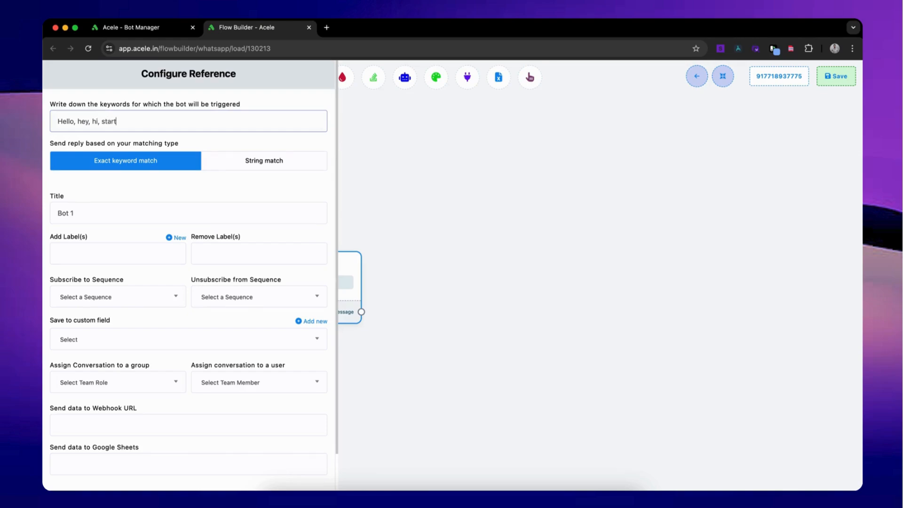
scroll(172, 268, "down", 2)
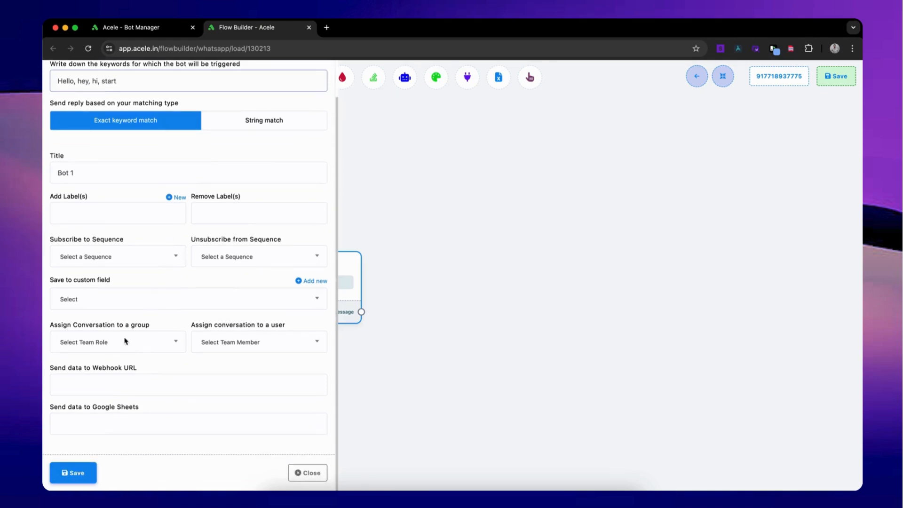
left_click(75, 473)
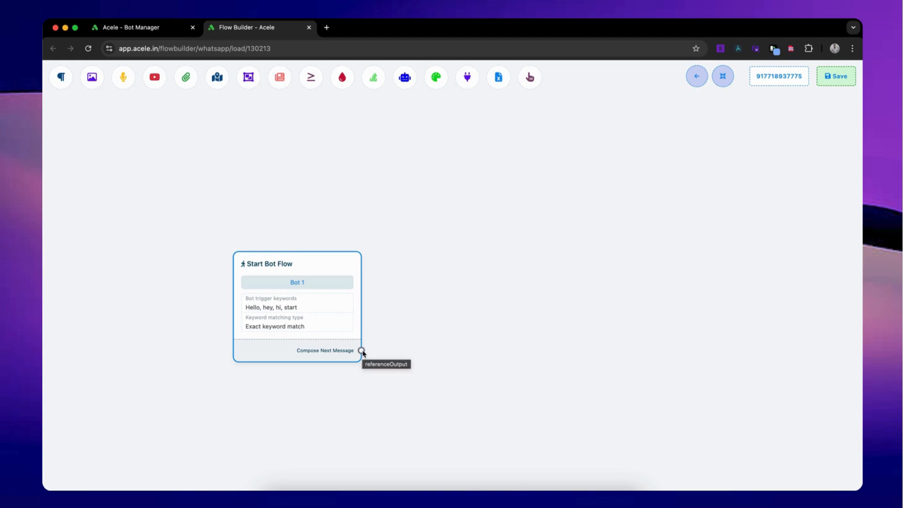
Add an Interactive message after the start block with body "Hi, how can i help you?" and footer "Cypder Solutions".
left_click_drag(362, 352, 392, 325)
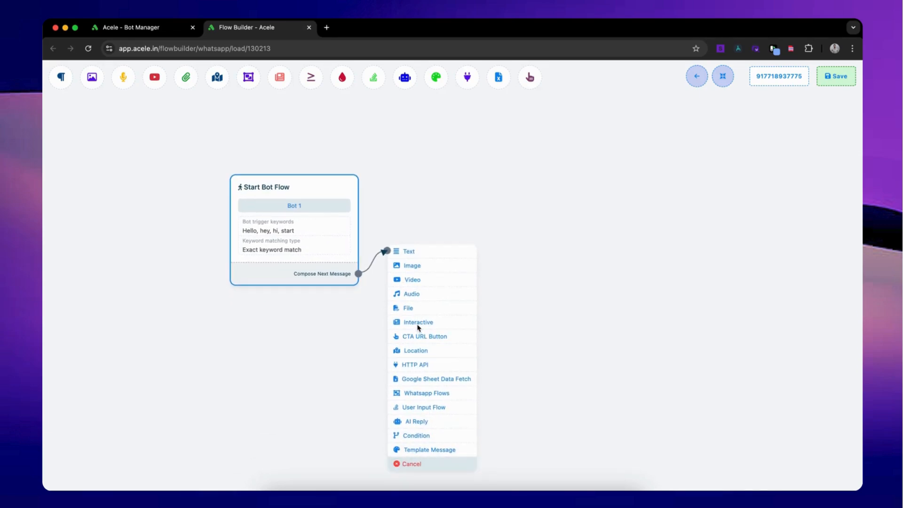
left_click(418, 323)
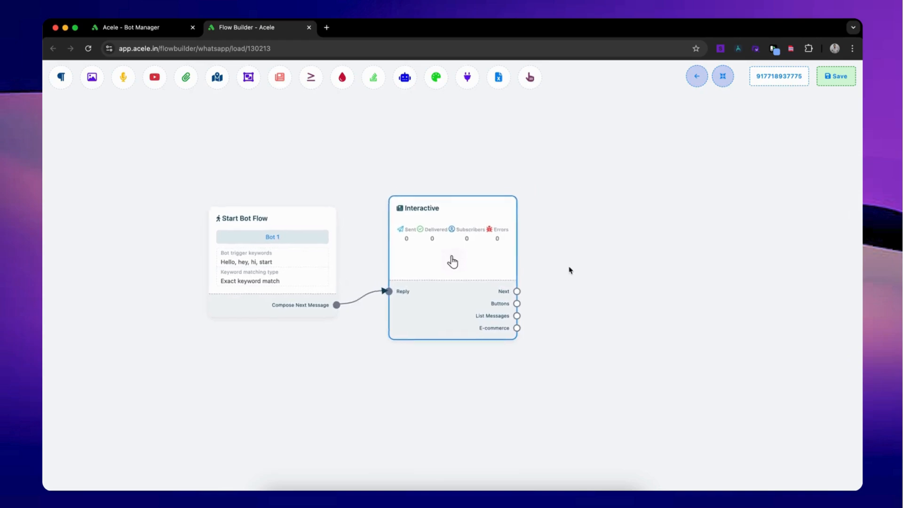
left_click(395, 279)
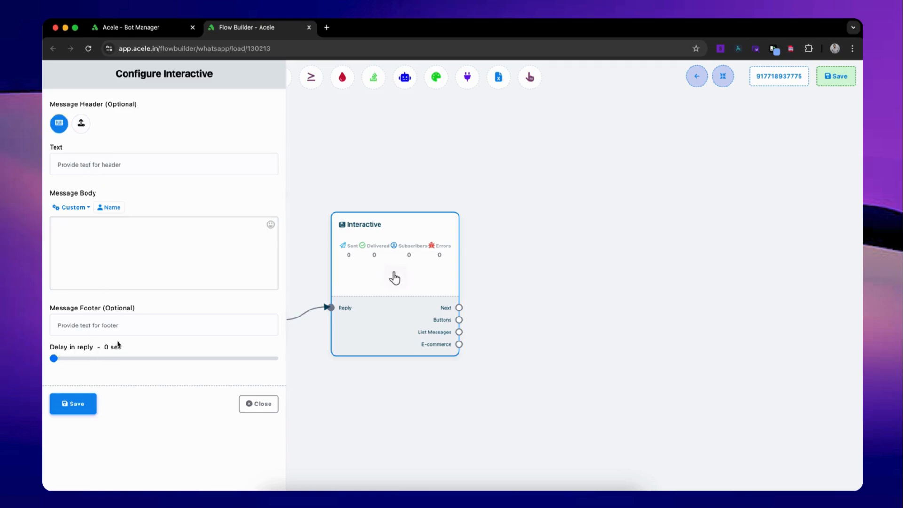
left_click(81, 125)
left_click(60, 124)
left_click(101, 234)
type("He")
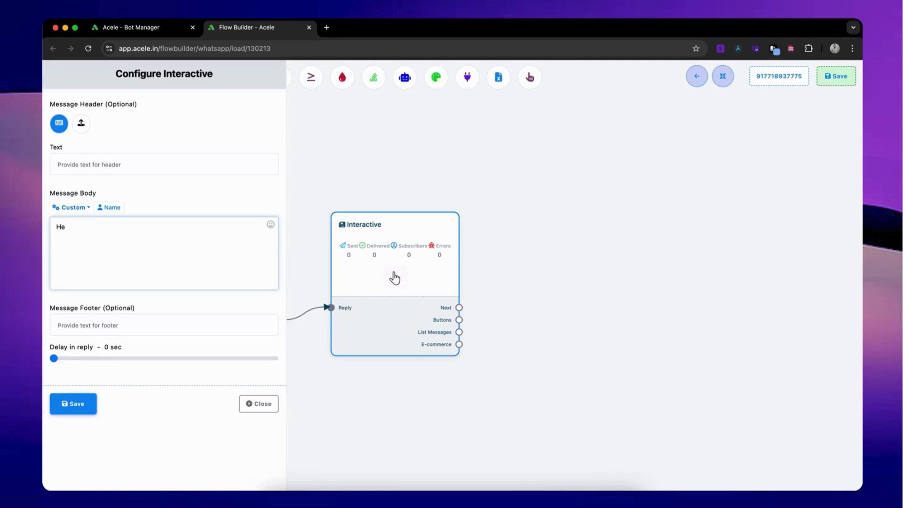
type(", how can i help you?")
left_click(93, 331)
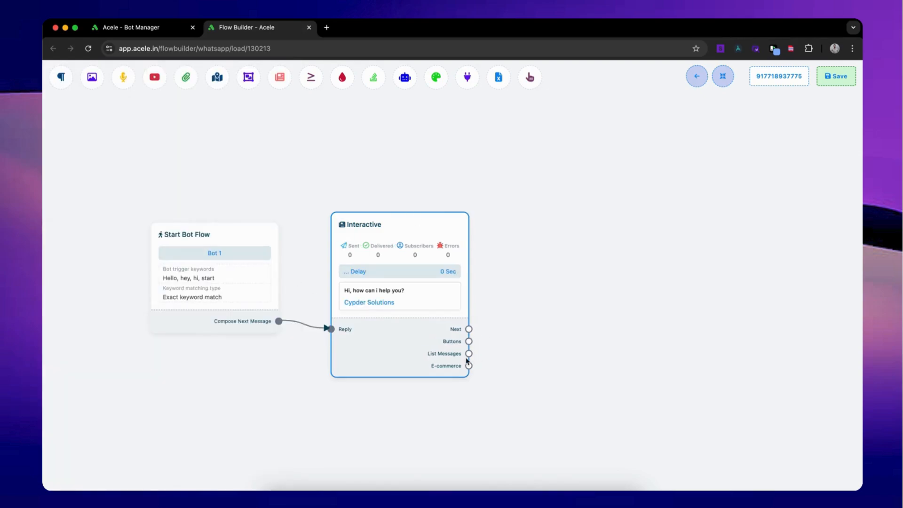
Attach three button blocks to the Interactive message's Buttons output and auto-arrange the flow.
left_click_drag(474, 346, 541, 223)
left_click(461, 344)
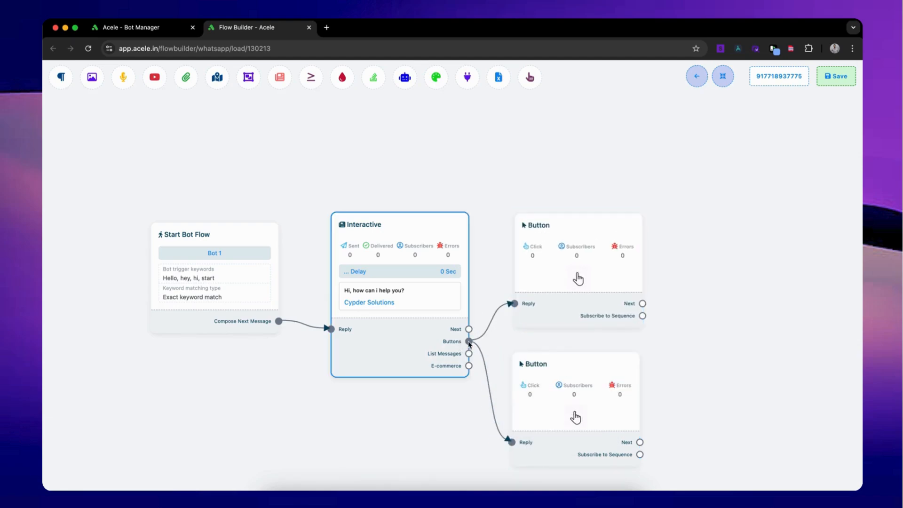
left_click_drag(470, 342, 546, 91)
left_click(724, 83)
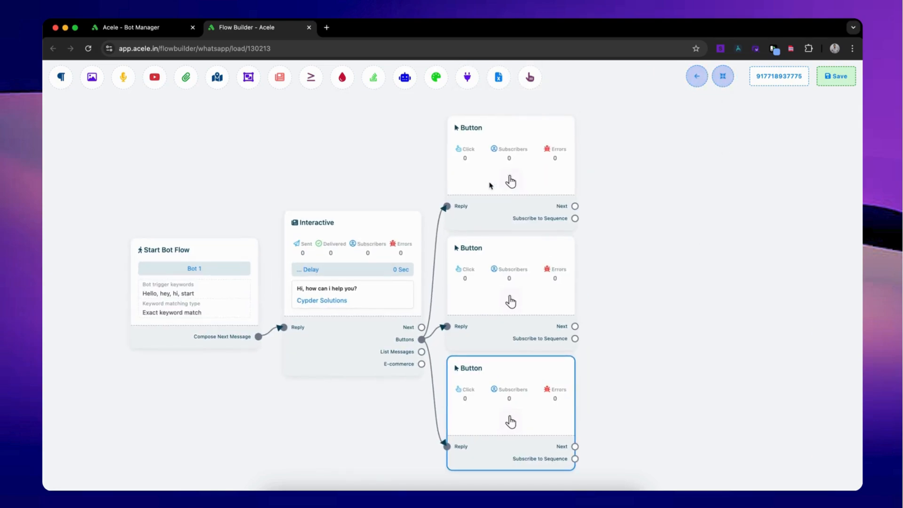
Name the uppermost button block "Hotels", set its action to Send Message, and save it.
left_click(512, 174)
left_click(511, 175)
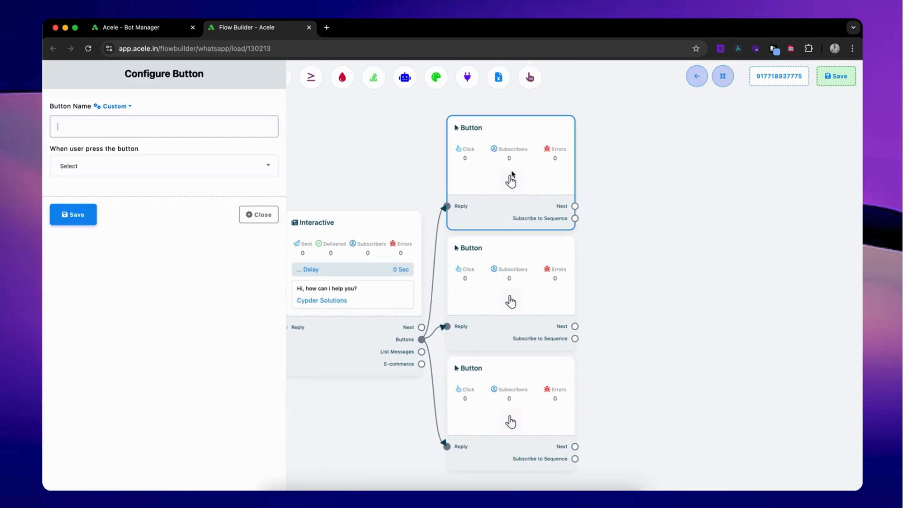
type("Hotels")
left_click(110, 173)
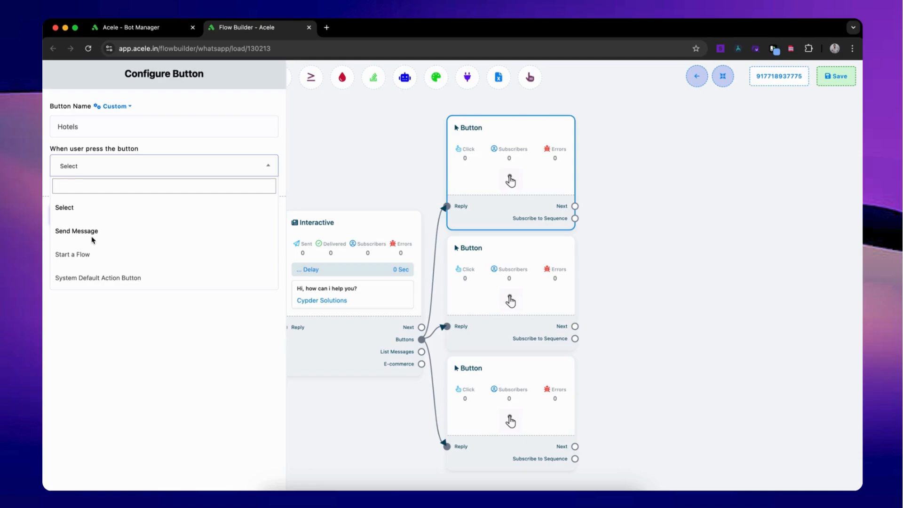
left_click(76, 231)
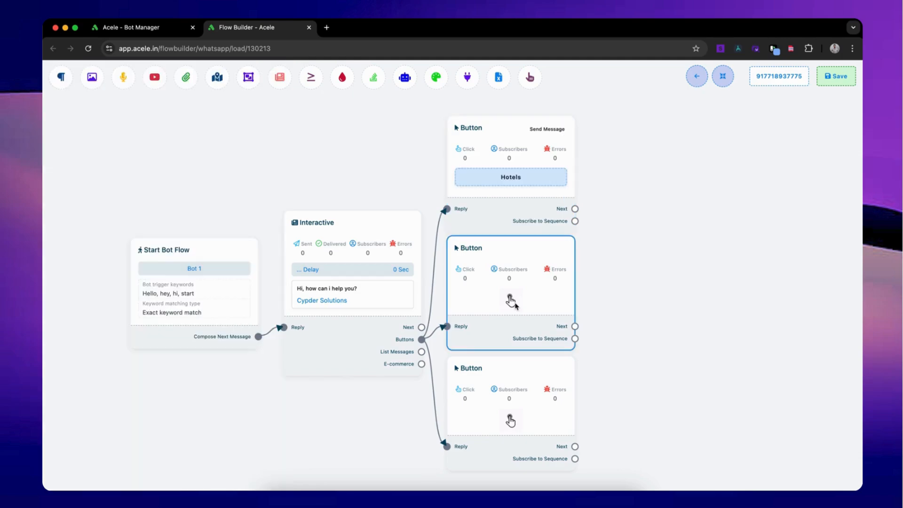
Name the middle button block "Apartments", set its action to Send Message, and save it.
type("App")
key("BackSpace")
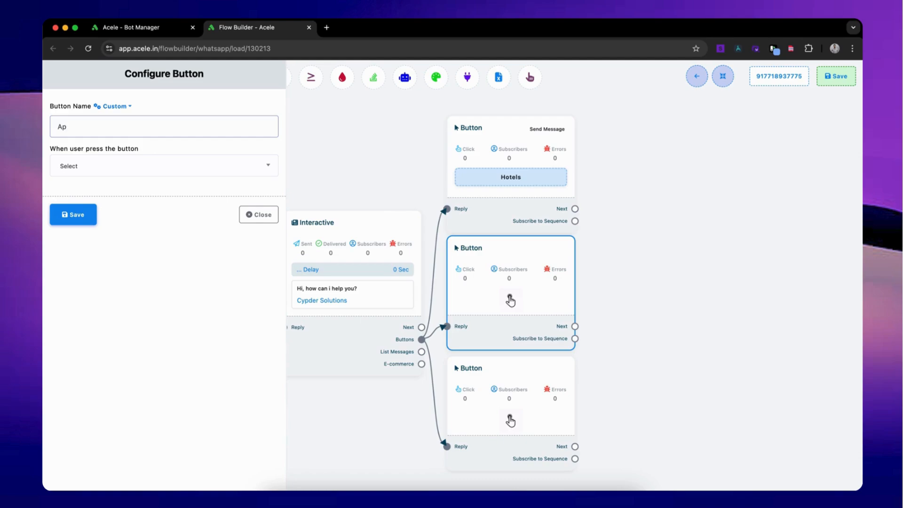
type("artments")
left_click(99, 168)
left_click(100, 229)
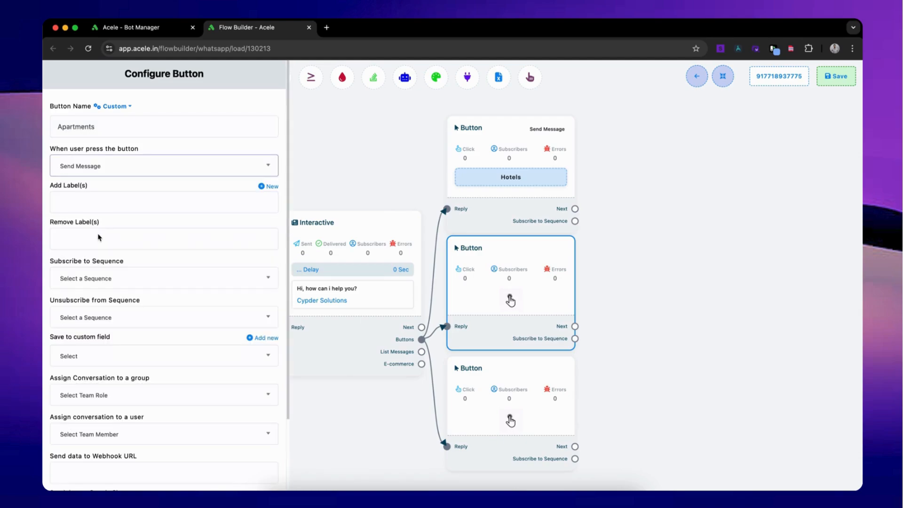
scroll(103, 282, "down", 5)
left_click(73, 473)
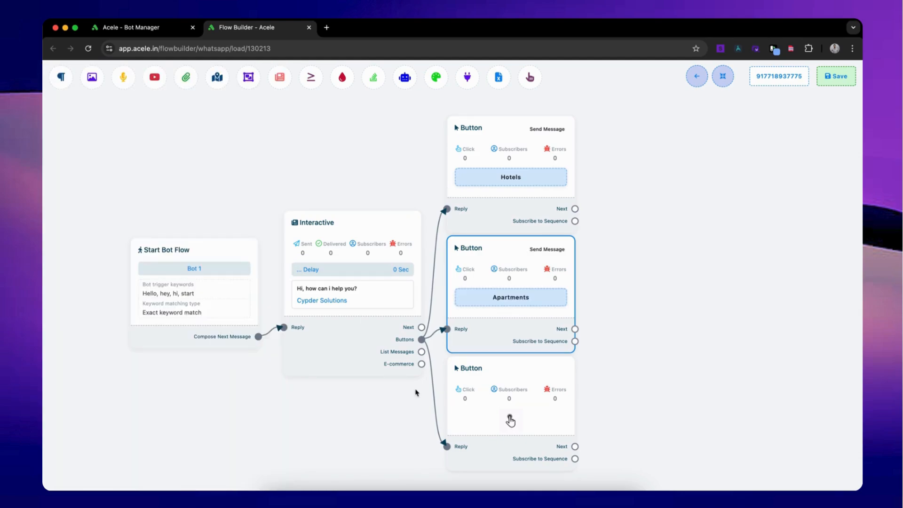
Name the lowest button block "Resorts", set its action to Send Message, and save it.
left_click(511, 422)
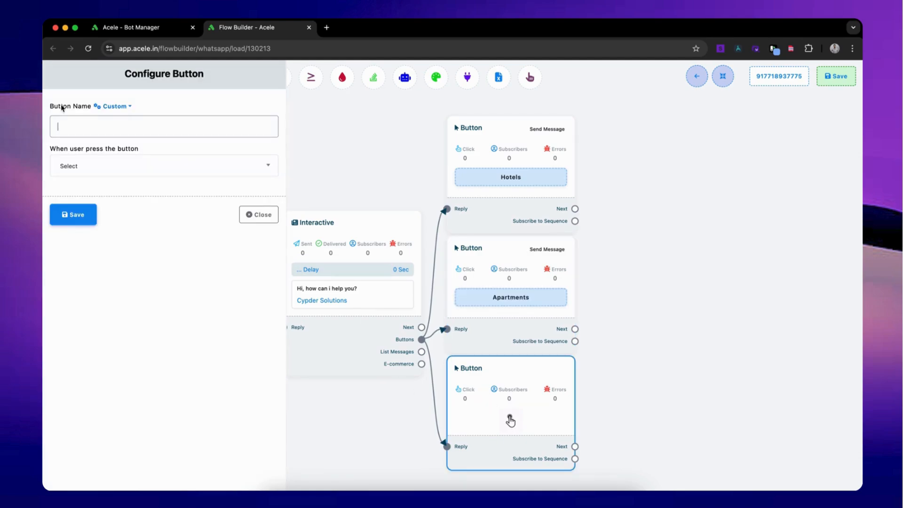
type("Re")
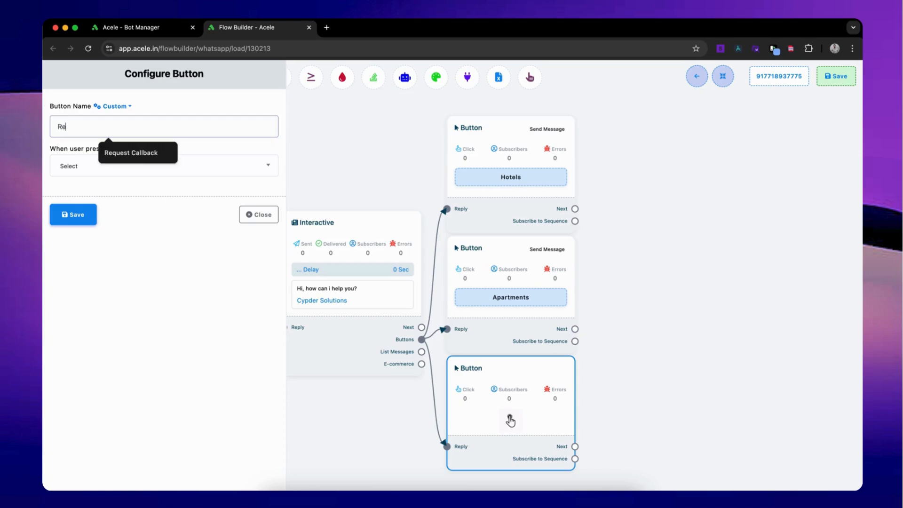
type("sorts")
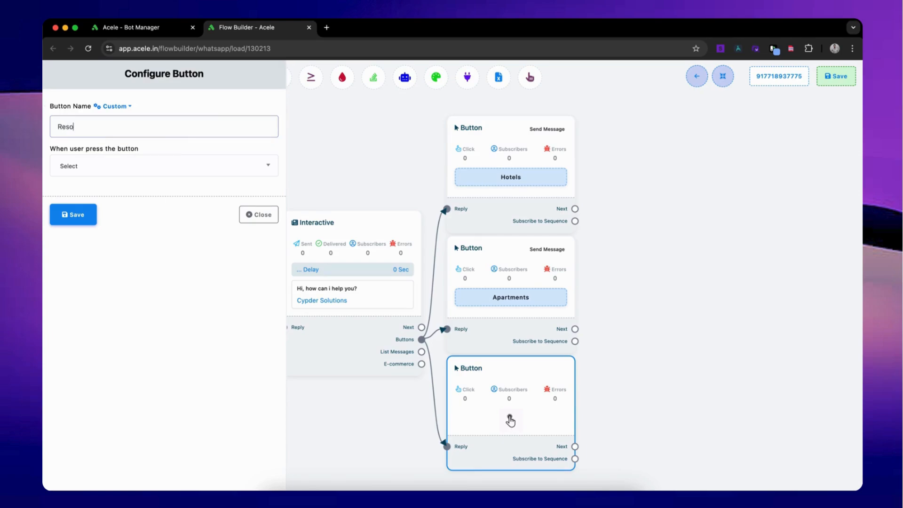
left_click(111, 172)
left_click(97, 239)
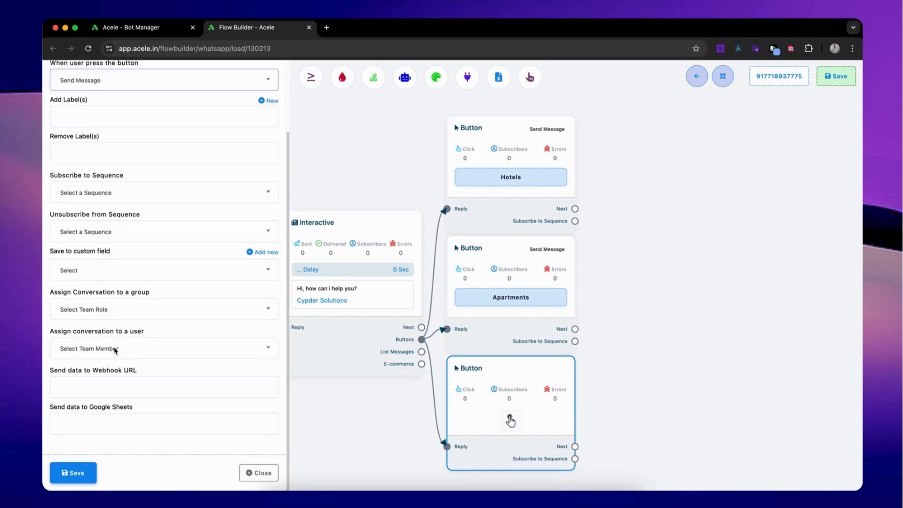
left_click(89, 471)
Add an Interactive message to the Hotels button's Next output and place it beside that button.
left_click_drag(615, 351, 547, 355)
left_click_drag(506, 213, 533, 218)
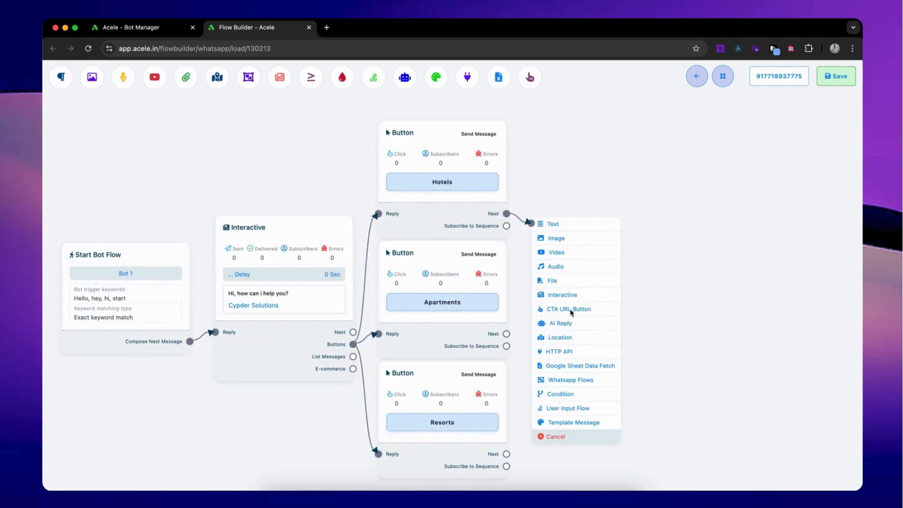
left_click(571, 299)
left_click_drag(637, 363, 608, 163)
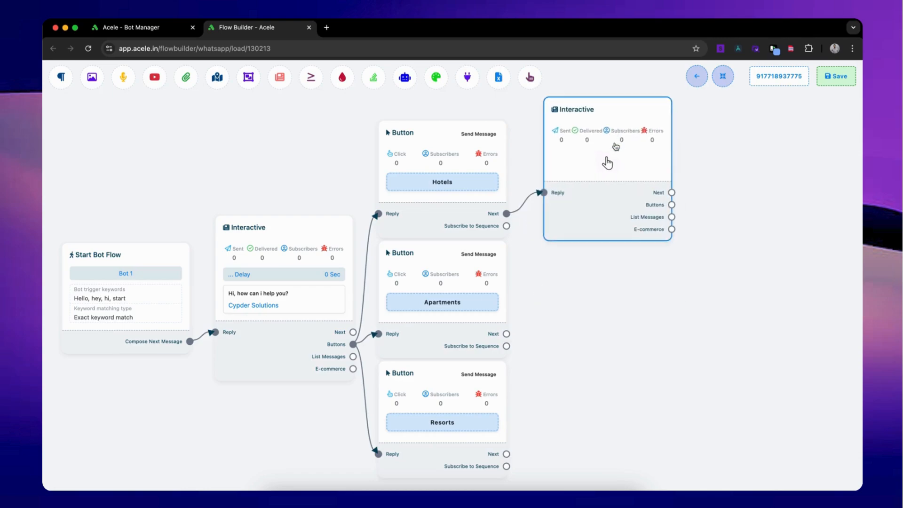
Give the Hotels message header "Welcome!" and body "There are many tyre of rooms in our hotel. What type of room do you need??", and save it.
double_click(618, 185)
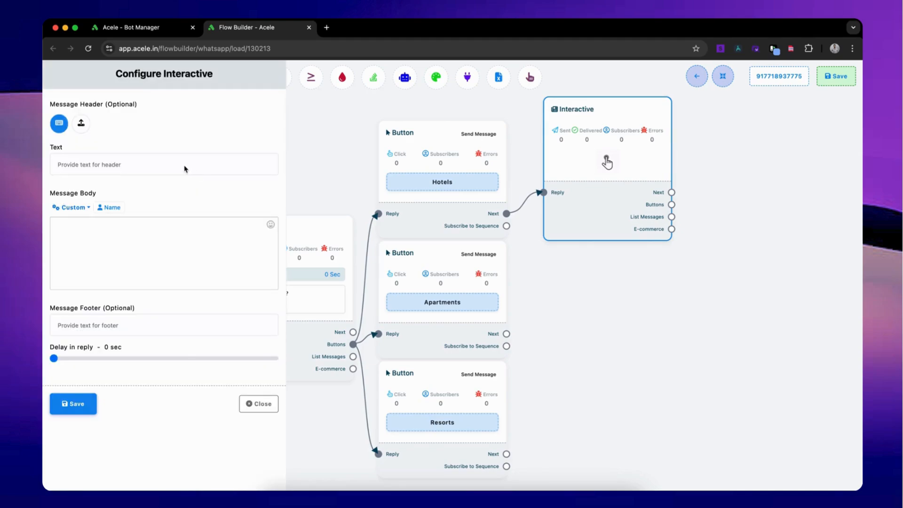
left_click(184, 169)
type("Welcome!")
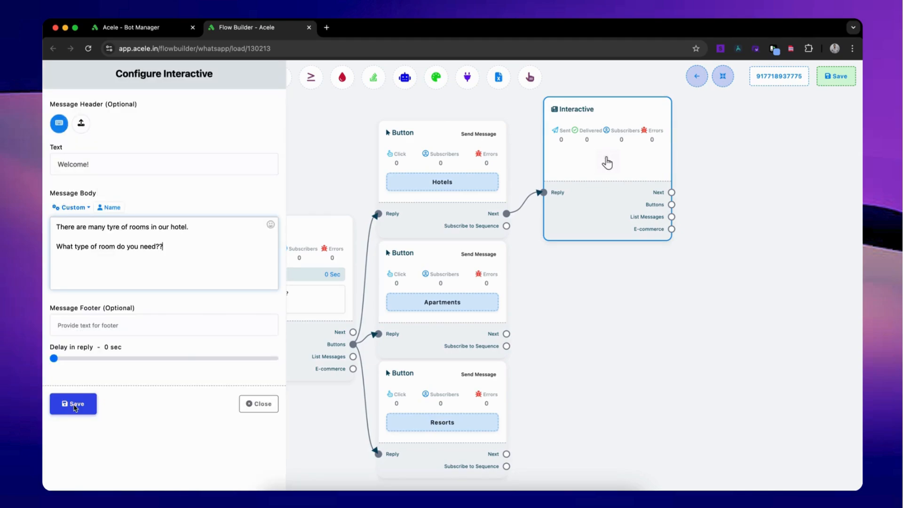
left_click(74, 405)
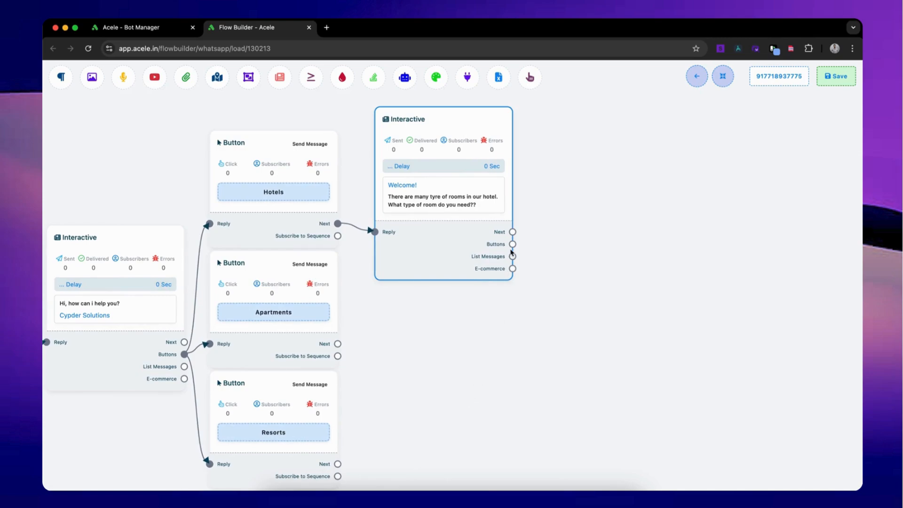
Add button blocks to the Welcome message's Buttons output, name the uppermost one "Deluxe Single Room" with action Send Message, and save it.
left_click_drag(513, 244, 555, 230)
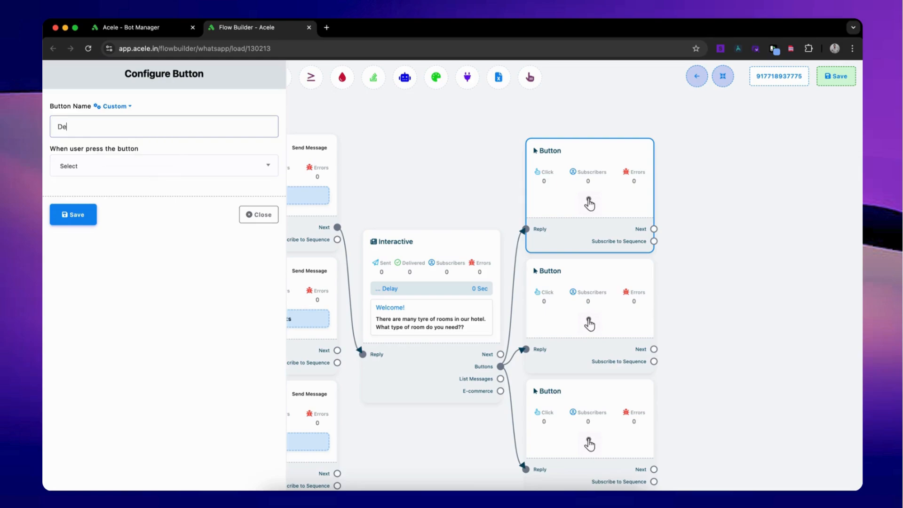
type("luxe Single room")
left_click(123, 174)
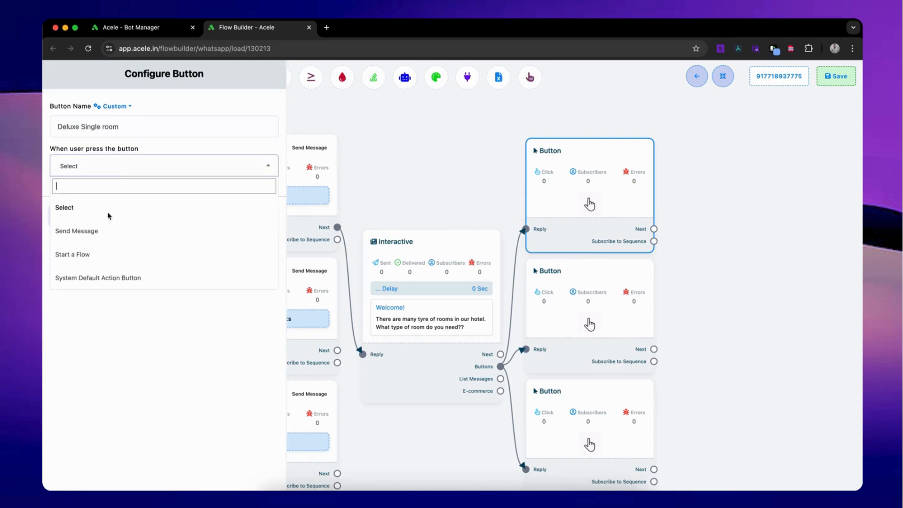
left_click(70, 231)
left_click(104, 129)
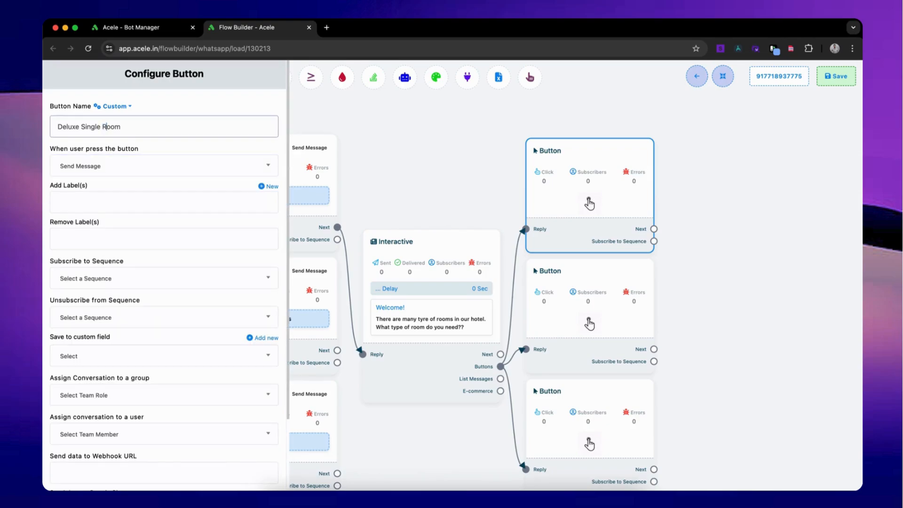
scroll(98, 301, "down", 4)
left_click(73, 471)
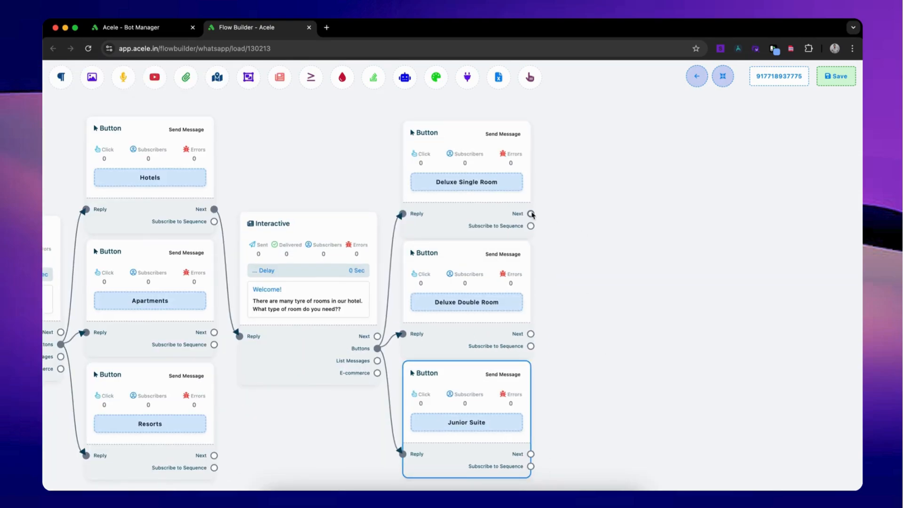
Add a User Input Flow to the Deluxe Single Room button's Next output and connect the Deluxe Double Room and Junior Suite buttons to it.
left_click_drag(532, 214, 557, 252)
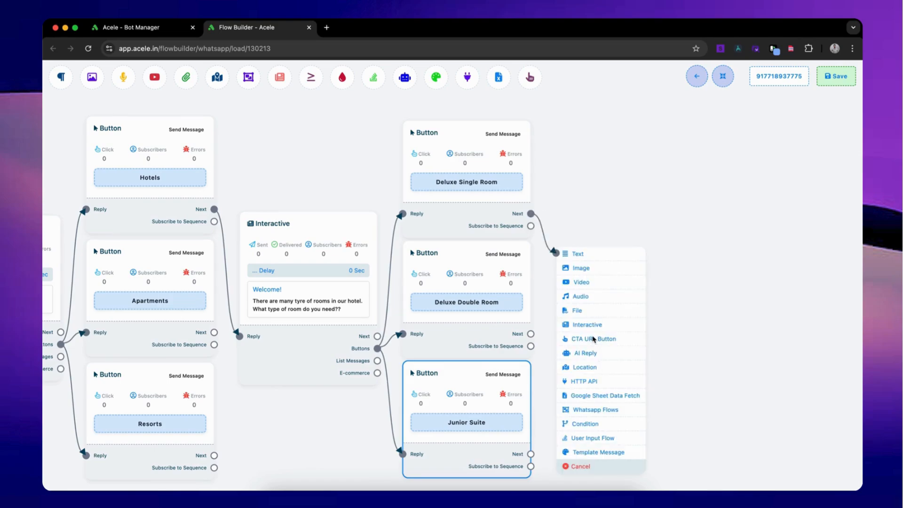
left_click(611, 439)
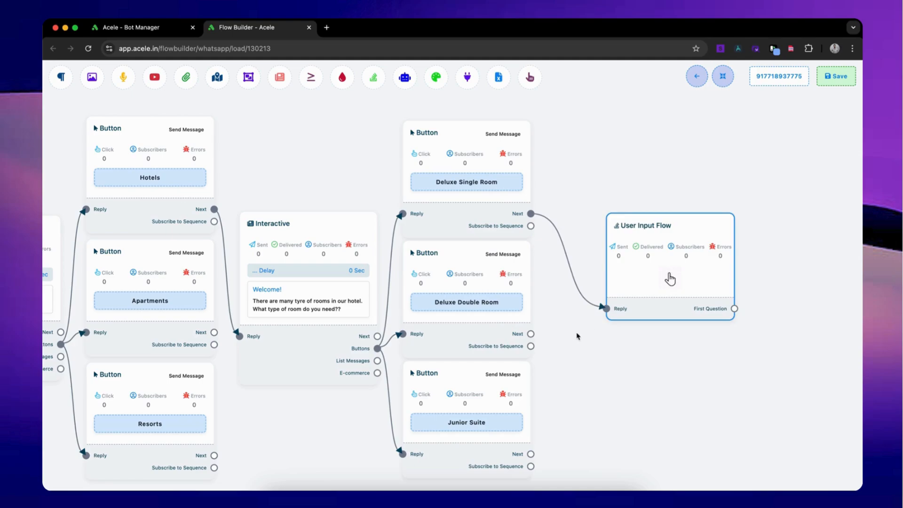
left_click_drag(531, 333, 607, 309)
left_click_drag(530, 454, 600, 309)
left_click_drag(530, 454, 608, 309)
Configure the User Input Flow block with a new input flow, name its campaign "User Information", and save it.
double_click(649, 288)
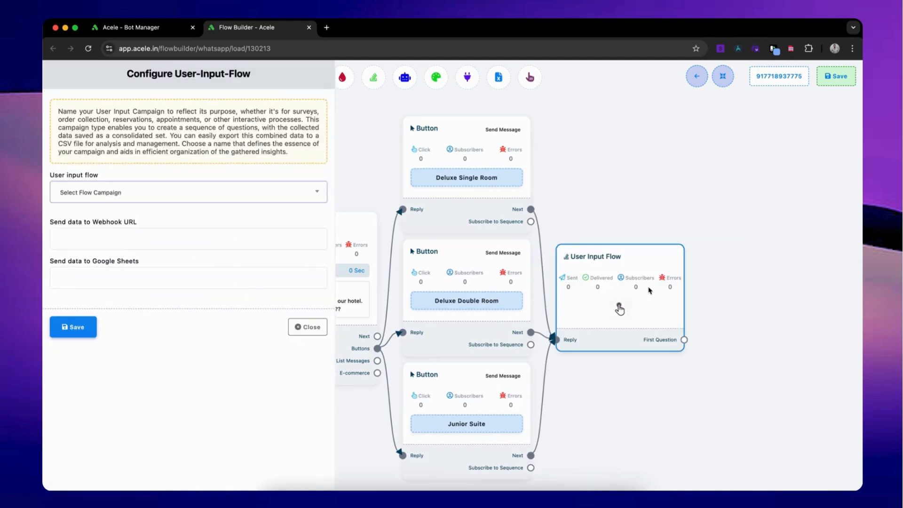
left_click(246, 193)
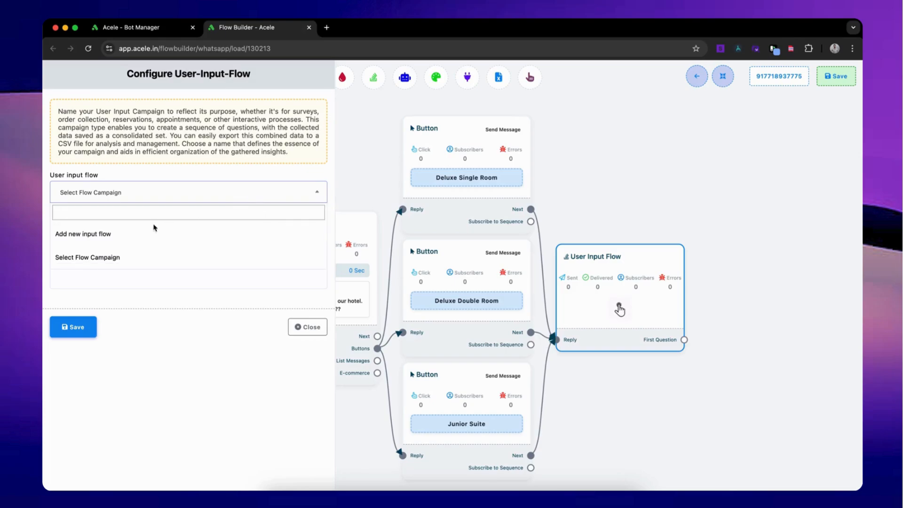
left_click(151, 233)
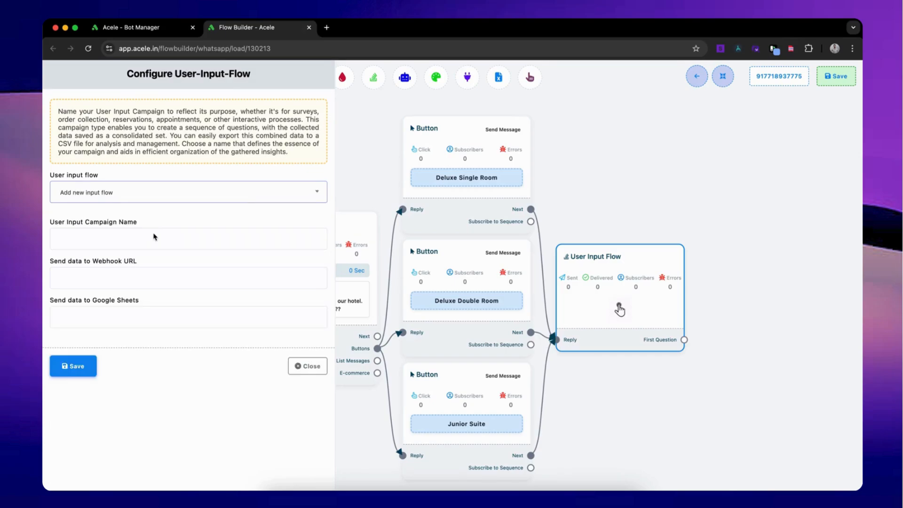
left_click(155, 236)
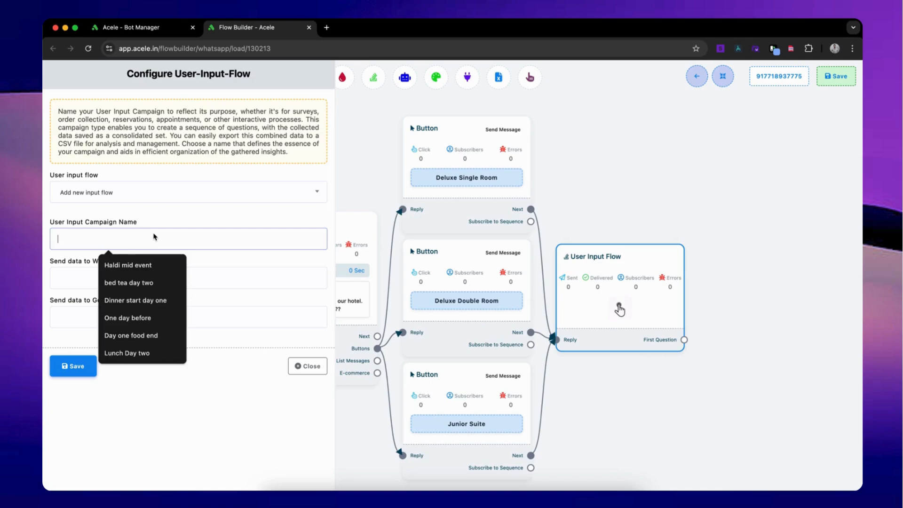
type("User Information")
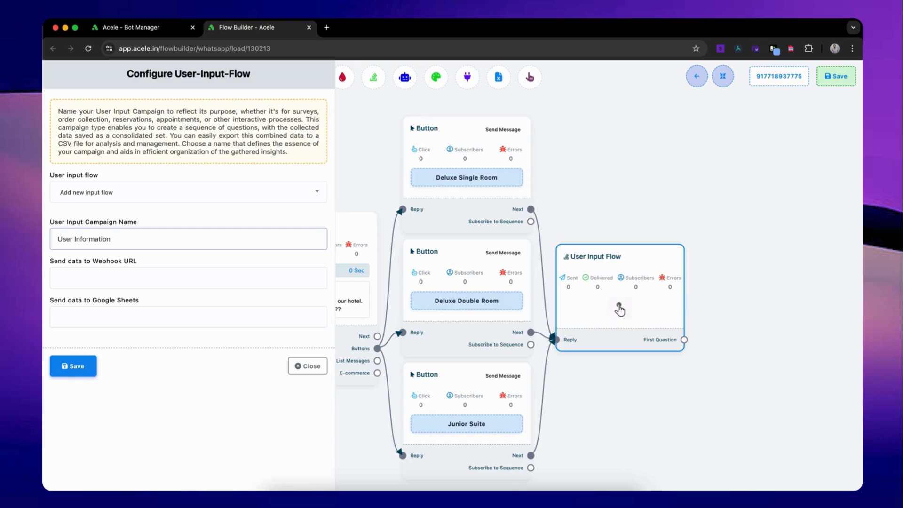
left_click(75, 372)
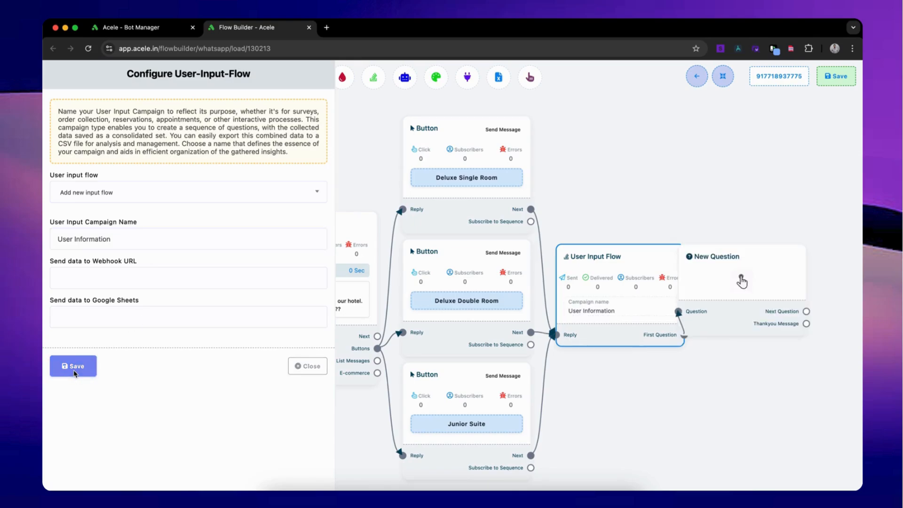
Place the new question block beside the User Input Flow block and set its question type to Free keyboard input.
left_click_drag(742, 311, 616, 306)
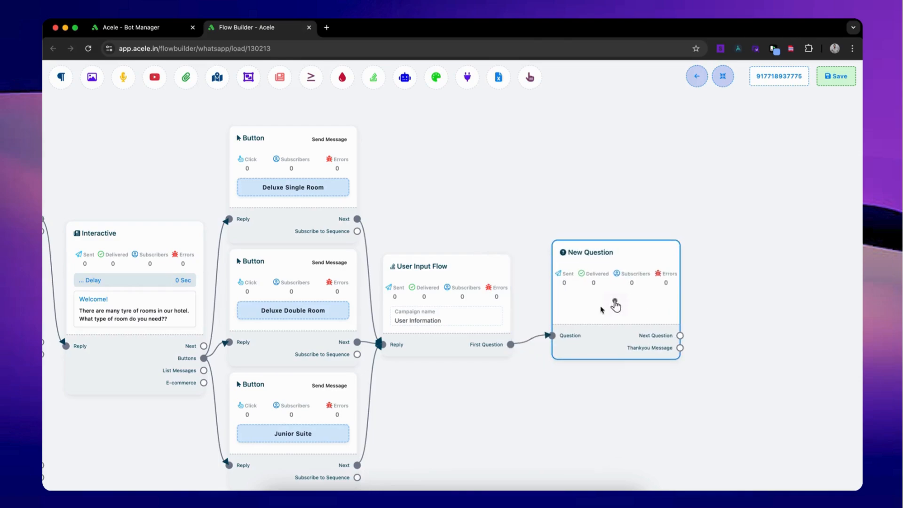
double_click(616, 306)
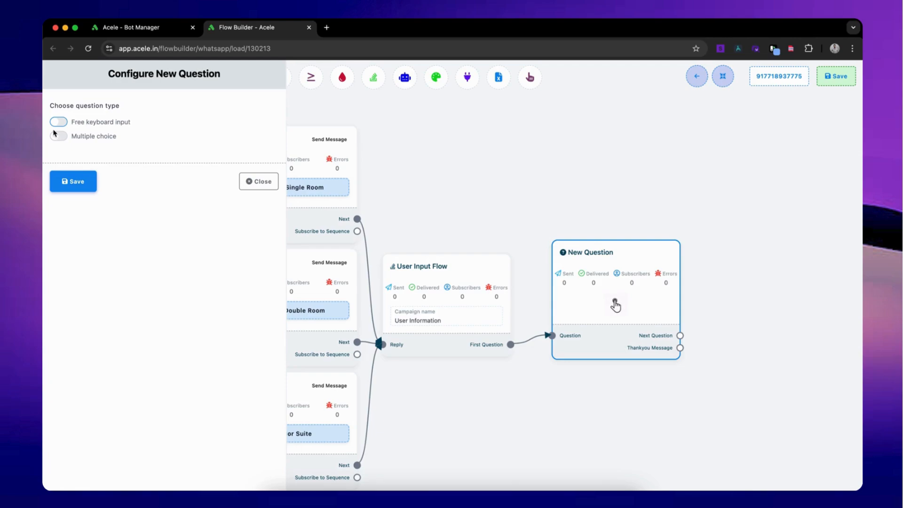
left_click(58, 125)
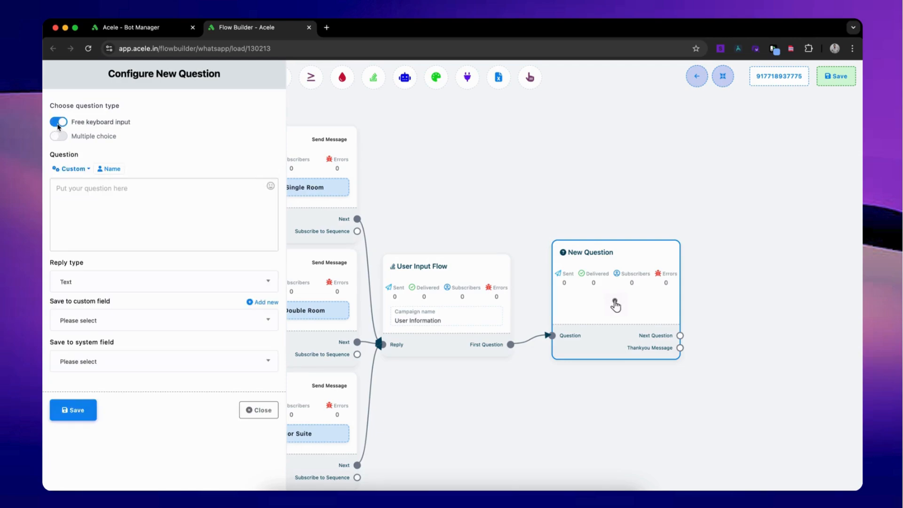
Ask "Please leave your phone number here. we will get back to you as soon as possible", set reply type and both save fields to Phone, and save.
left_click(93, 207)
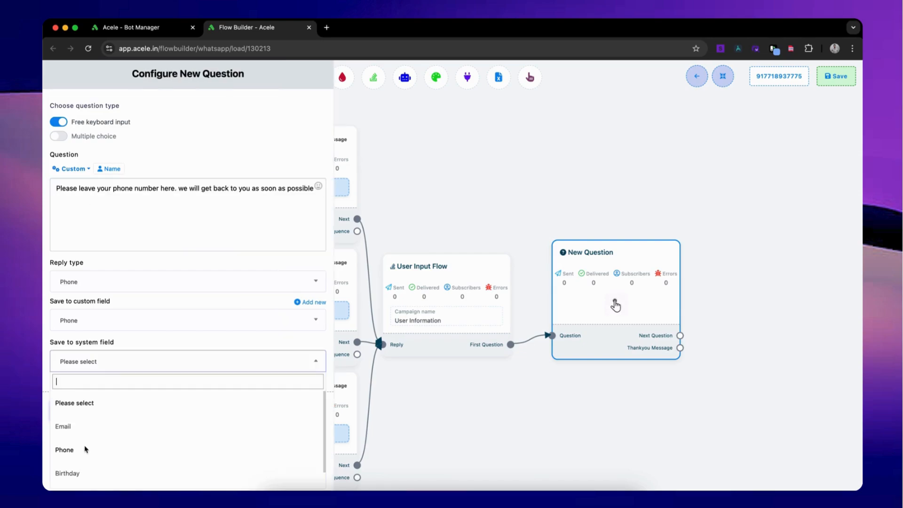
left_click(86, 448)
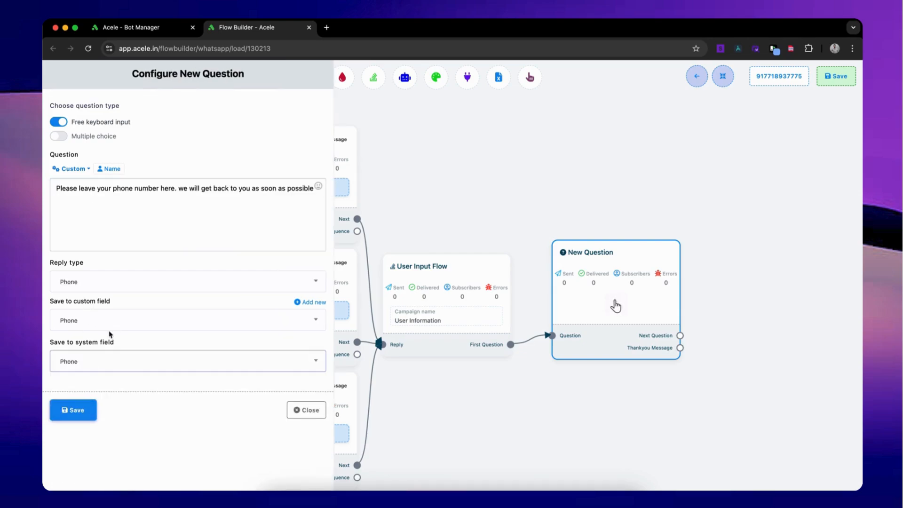
left_click(73, 419)
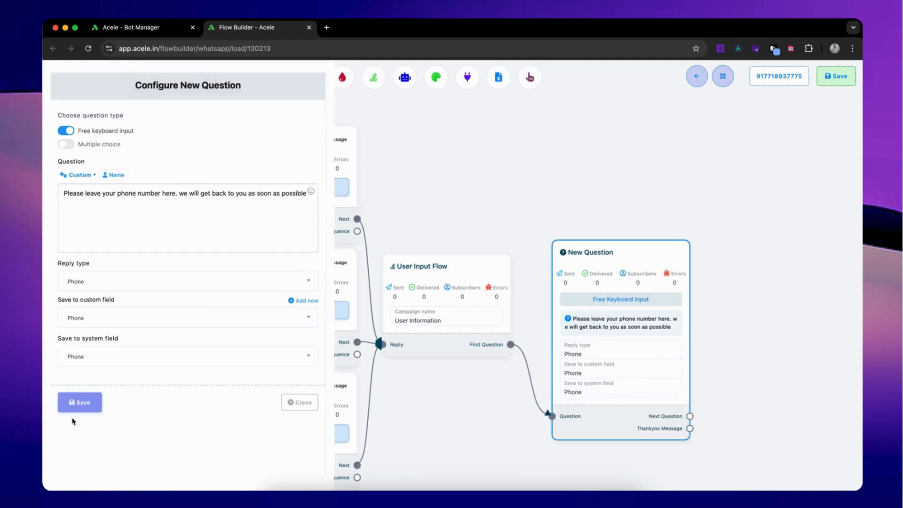
Add a Text message to the phone question's Thankyou Message output and place it beside the question block.
left_click_drag(690, 428, 709, 379)
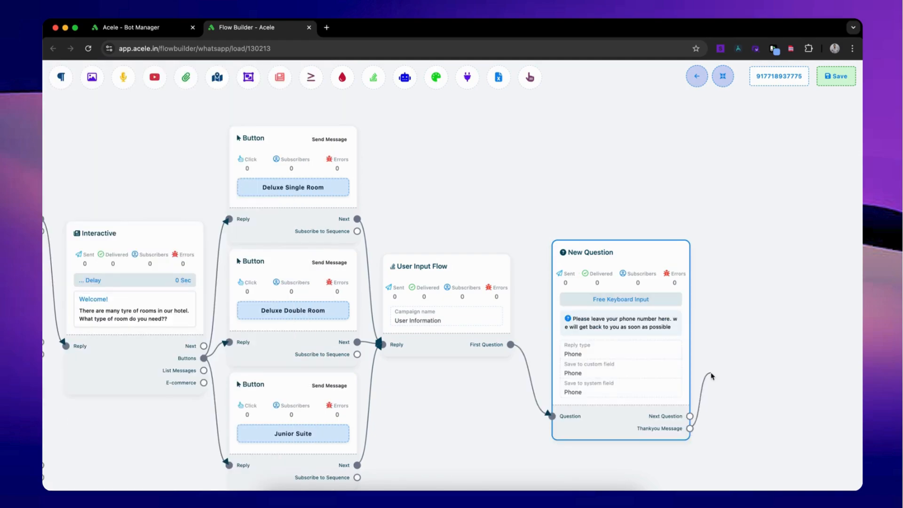
scroll(599, 266, "right", 4)
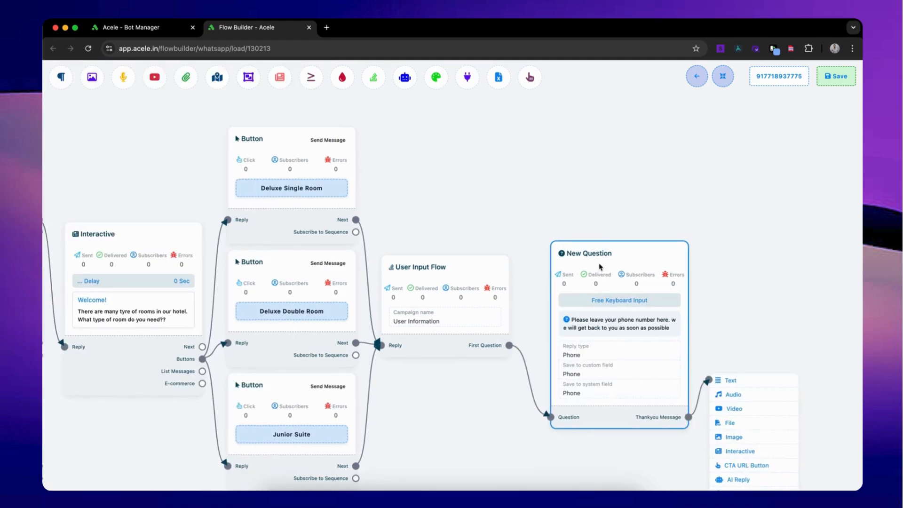
scroll(566, 252, "down", 2)
left_click(576, 271)
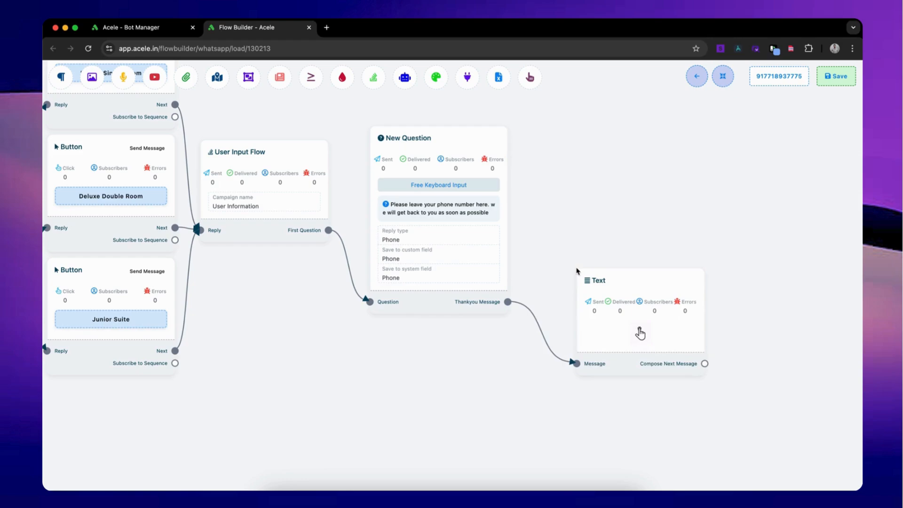
left_click_drag(641, 331, 627, 256)
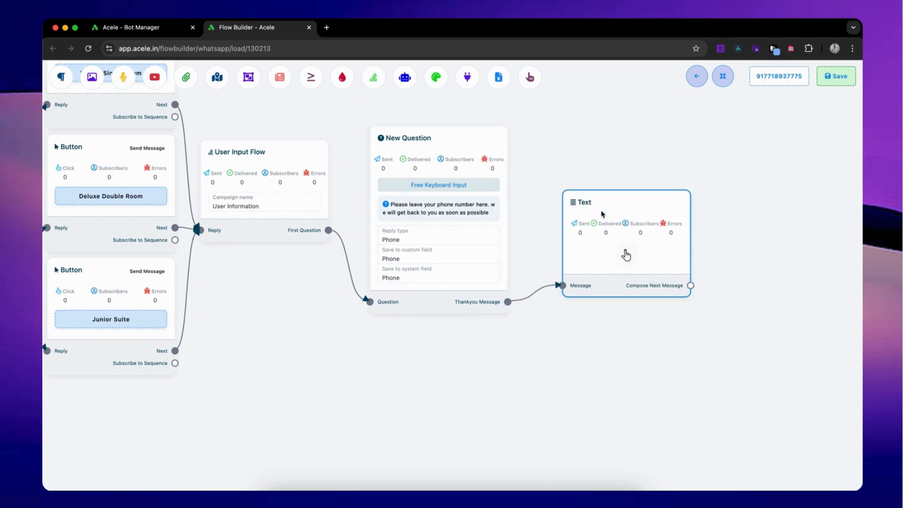
Set the thank-you message to "Thanks for providing your phone number, we appreciate your interest, see you soon" and save it.
left_click(626, 256)
type("Thanks for providing your phone number, we appreciate your interest, see you soon")
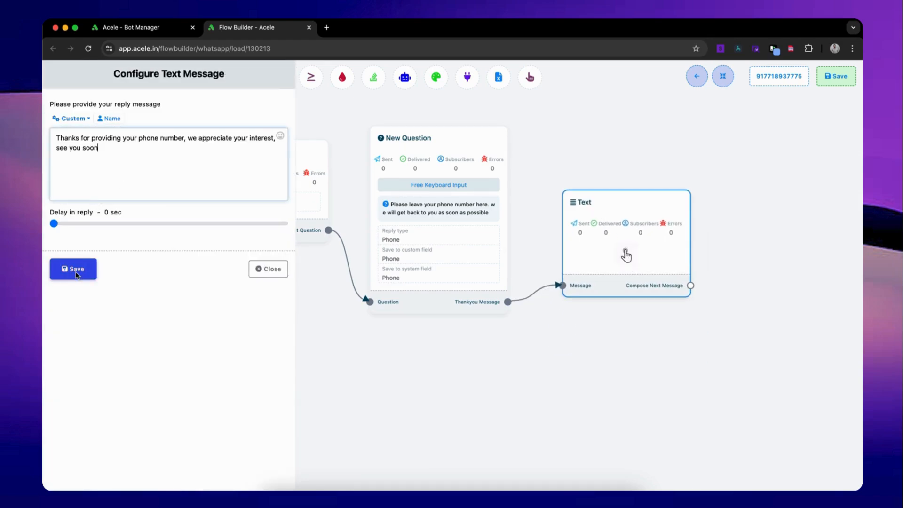
left_click(77, 274)
Add a Text message to the Next output of both the Apartments and Resorts buttons, and arrange the blocks automatically.
scroll(655, 417, "left", 10)
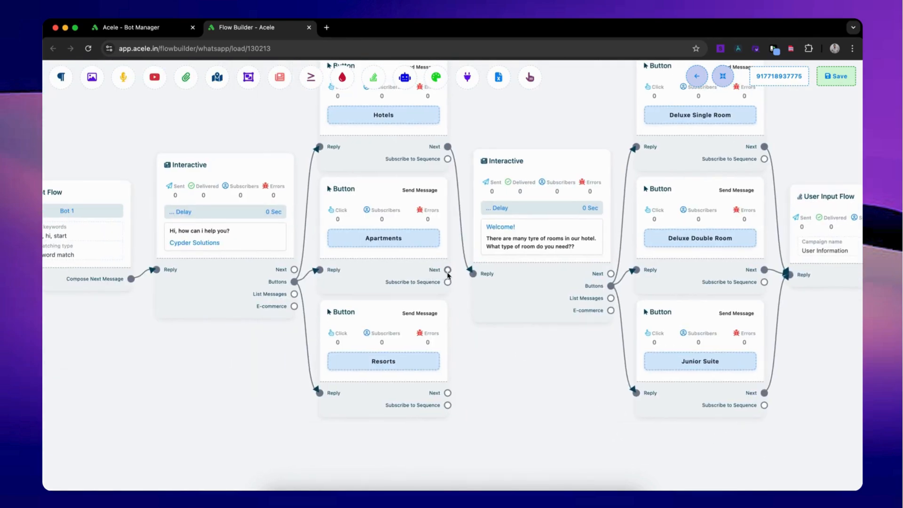
left_click_drag(448, 274, 492, 399)
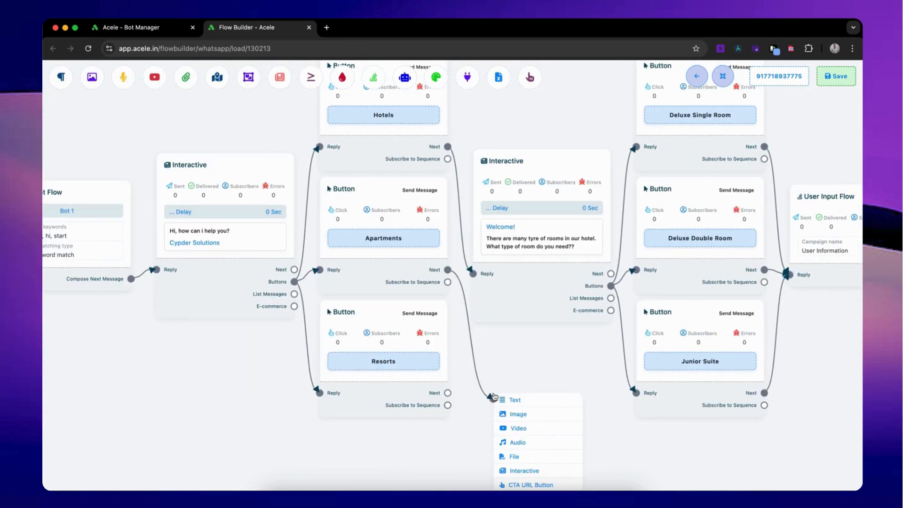
left_click(528, 401)
left_click_drag(591, 466, 589, 365)
left_click_drag(446, 293, 444, 357)
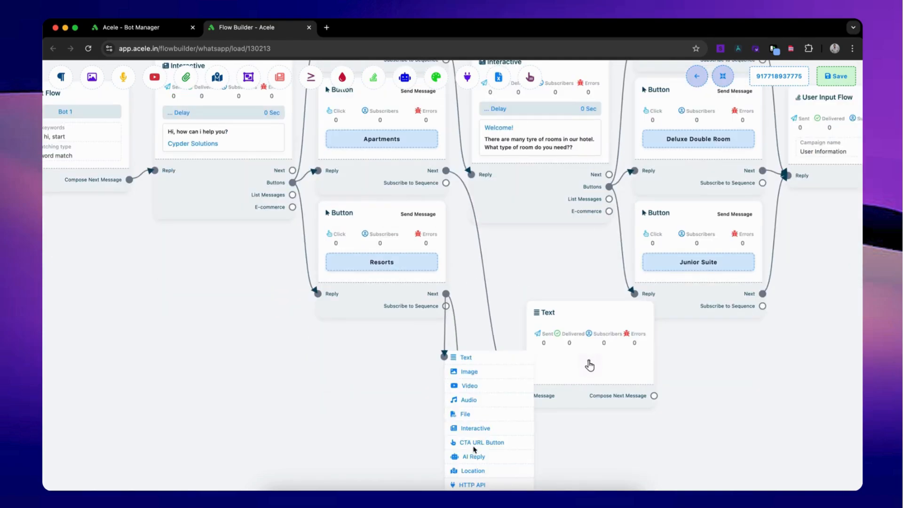
left_click(466, 357)
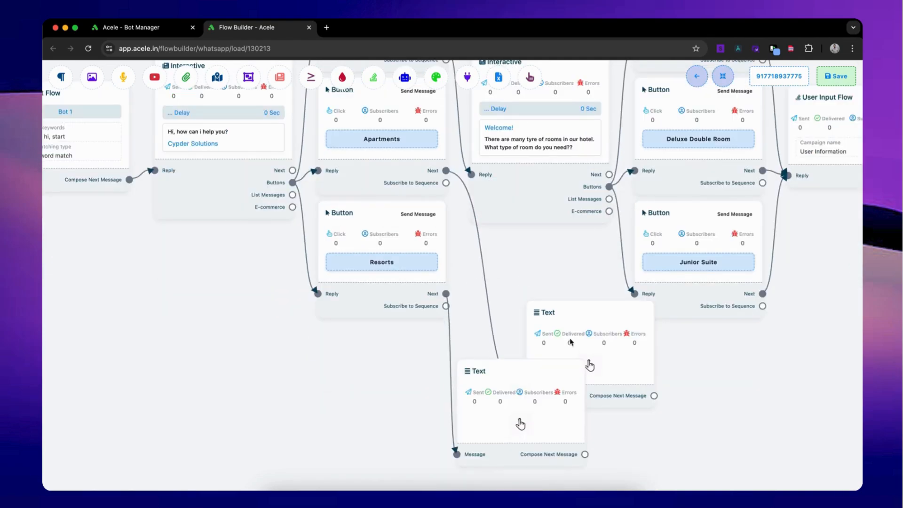
left_click(728, 76)
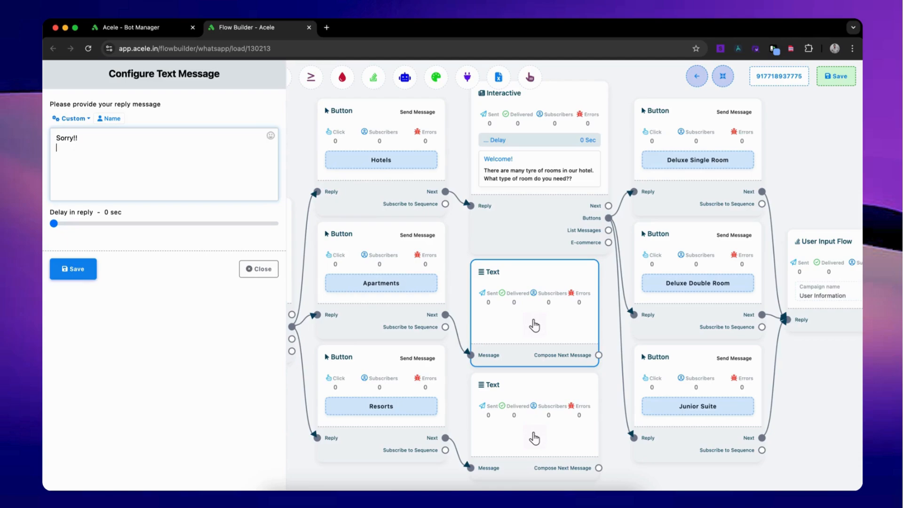
Write "Sorry!! We have no availale Apartment at this moment Thanks!!" on separate lines in the Apartments text message, and save the whole flow.
key("Return")
type("We have no availale Apartment ")
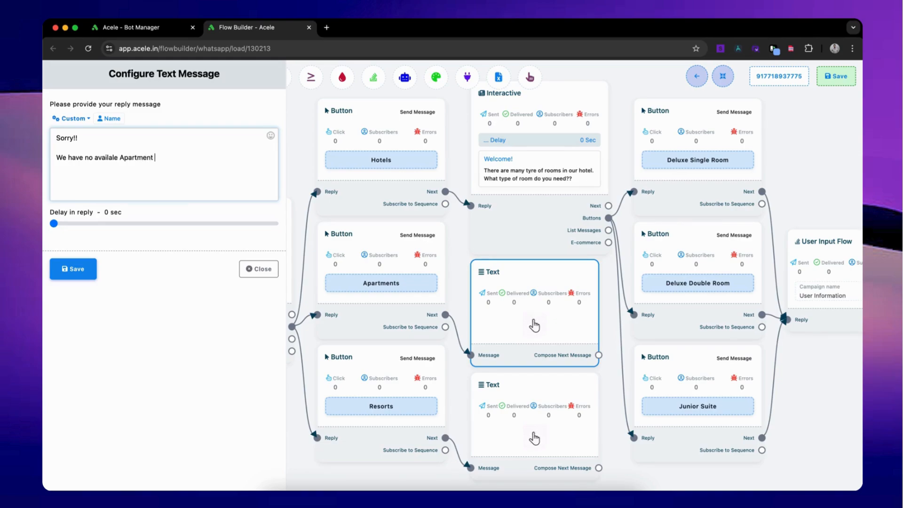
type("at this moment")
key("Return")
key("Return")
type("Thanks!!")
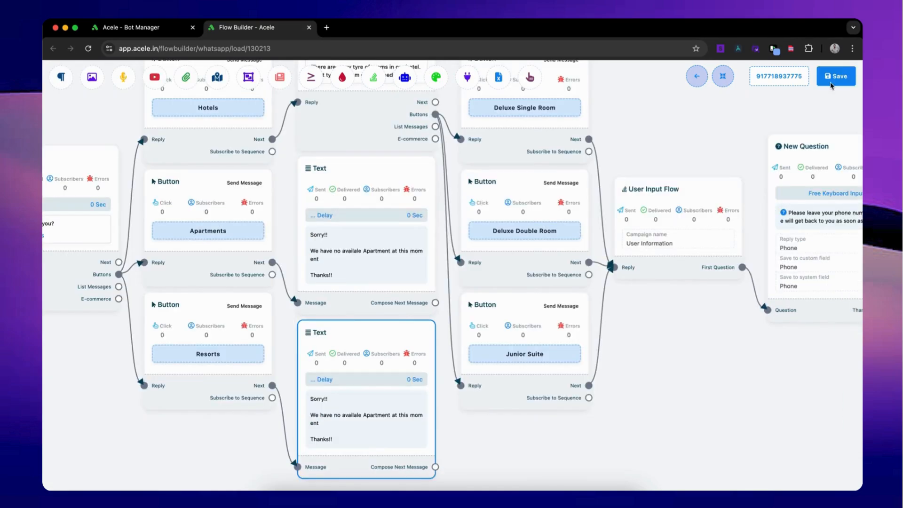
left_click(831, 83)
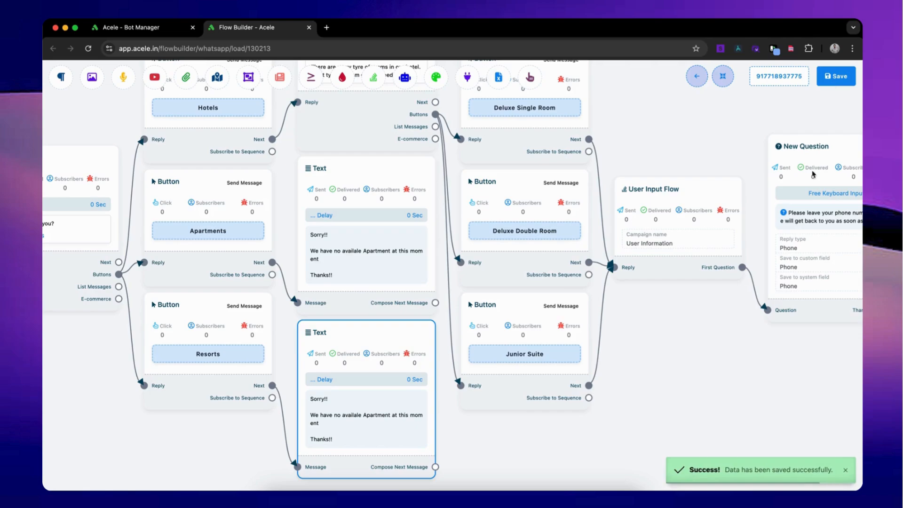